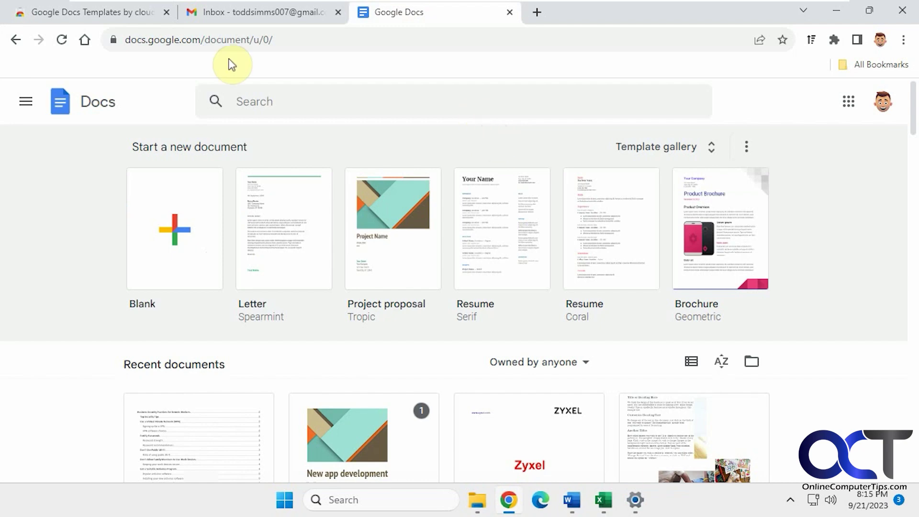
# Step: Browse the Docs template gallery, then switch to the cloudHQ extension's Chrome Web Store tab
pyautogui.click(655, 149)
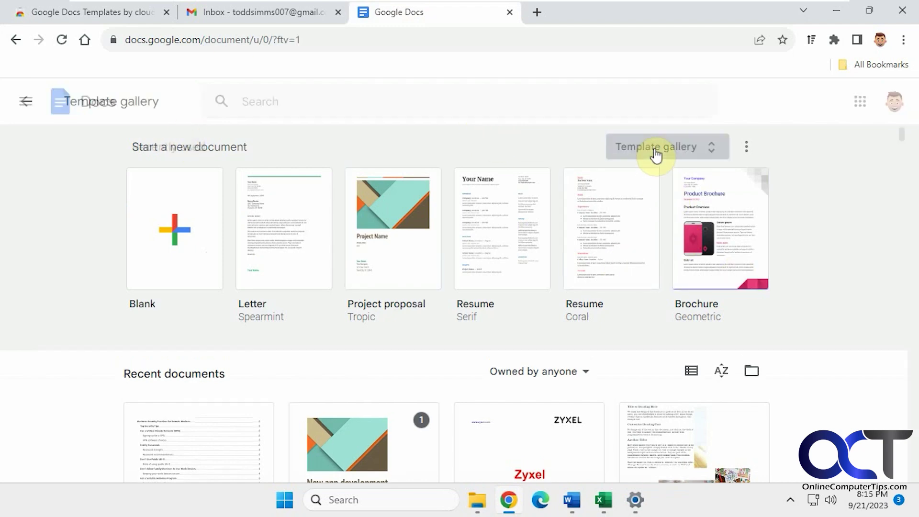
pyautogui.scroll(-3, 671, 240)
pyautogui.scroll(-15, 671, 247)
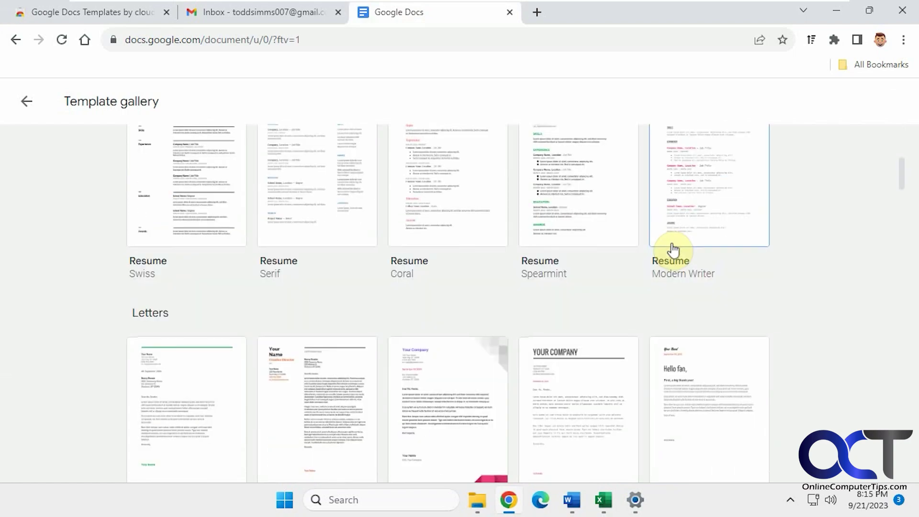
pyautogui.scroll(-13, 670, 245)
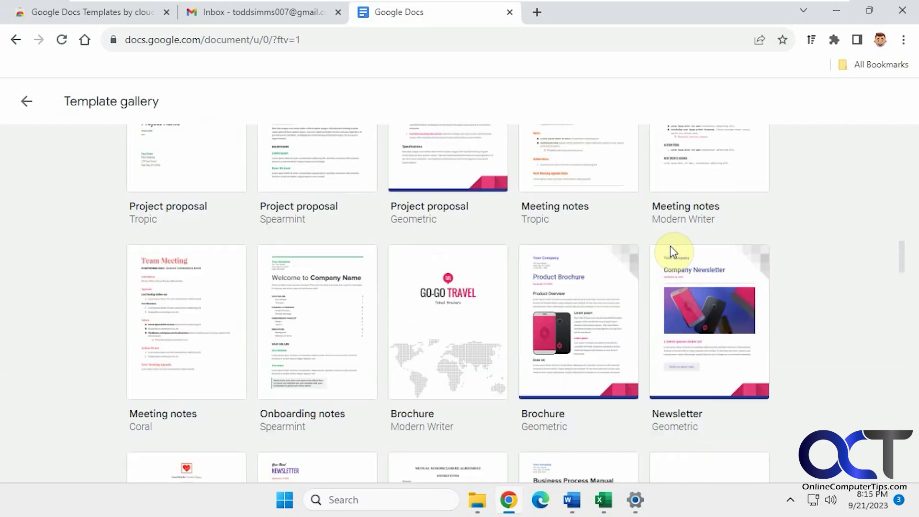
pyautogui.scroll(-15, 672, 255)
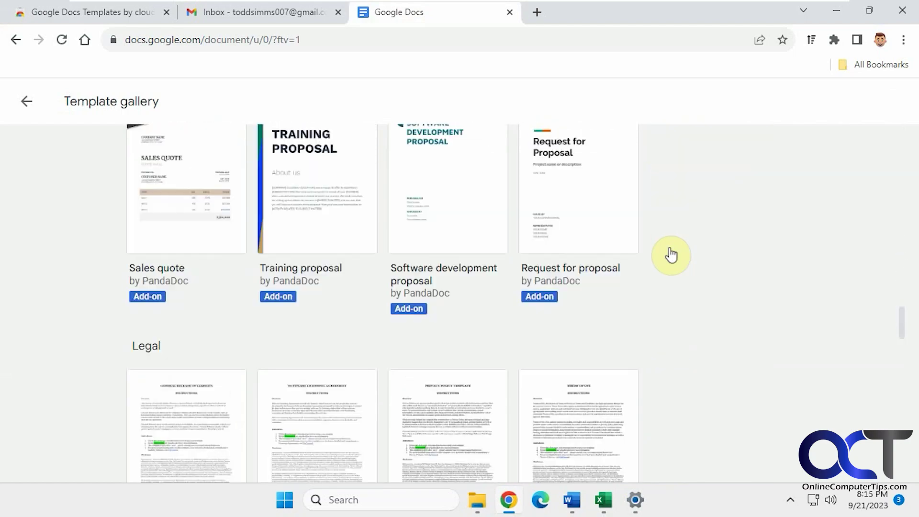
pyautogui.scroll(-12, 670, 254)
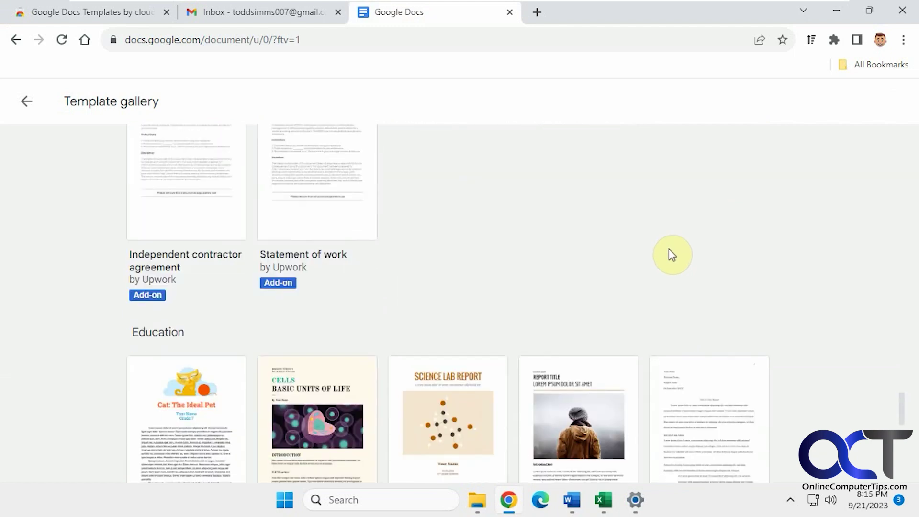
pyautogui.scroll(-3, 670, 256)
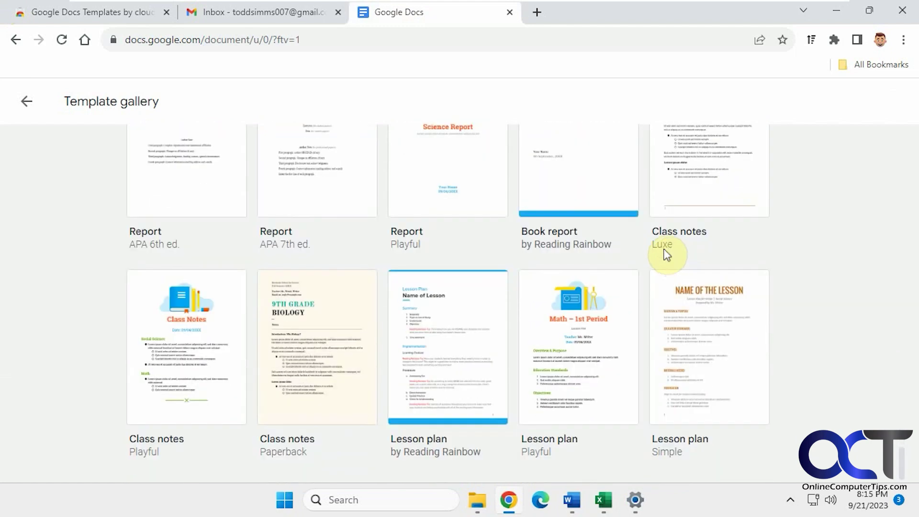
pyautogui.scroll(20, 670, 254)
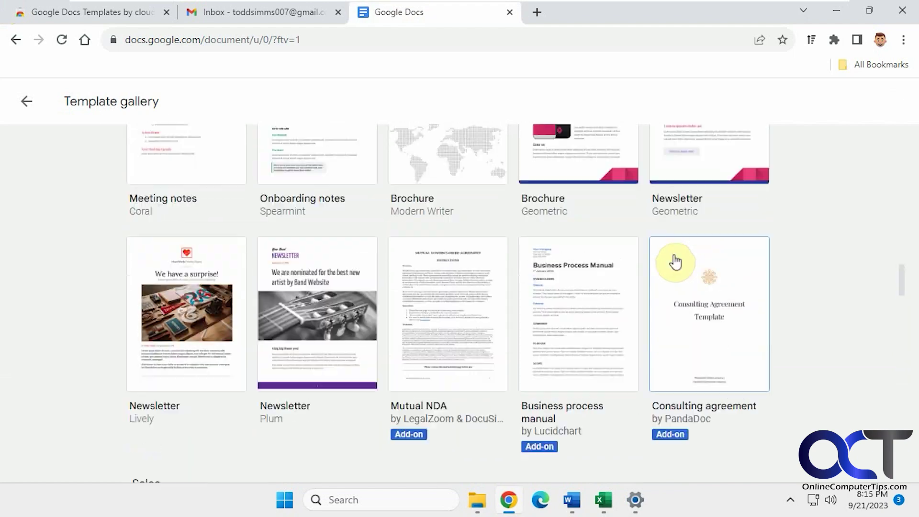
pyautogui.scroll(13, 664, 258)
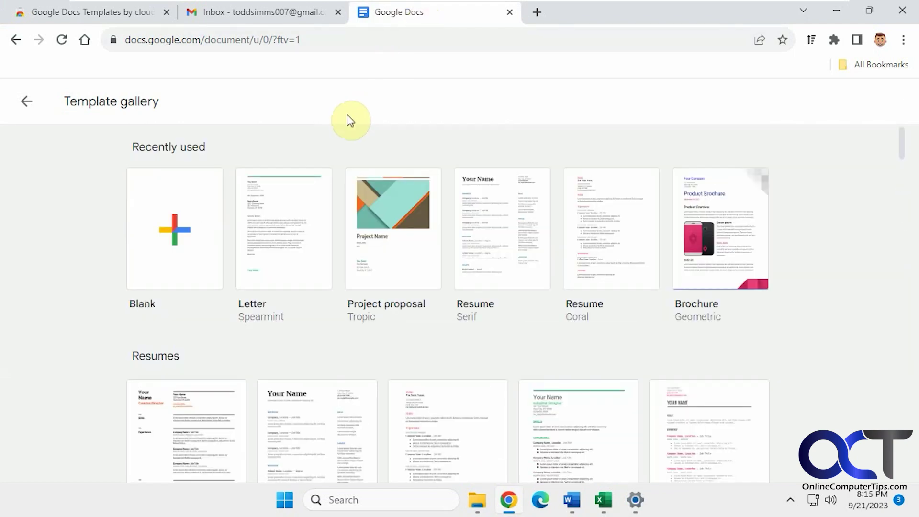
pyautogui.click(91, 12)
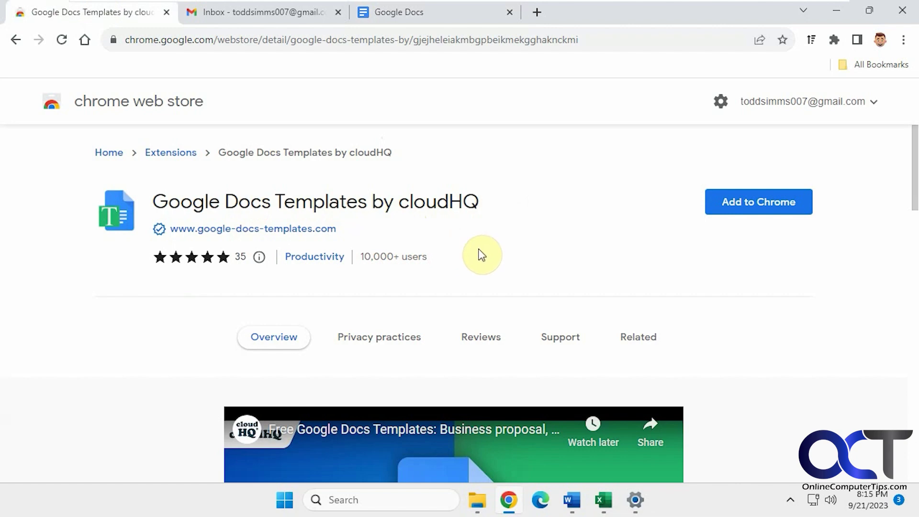
# Step: Add Google Docs Templates by cloudHQ to Chrome and dismiss the installation notifications
pyautogui.click(744, 210)
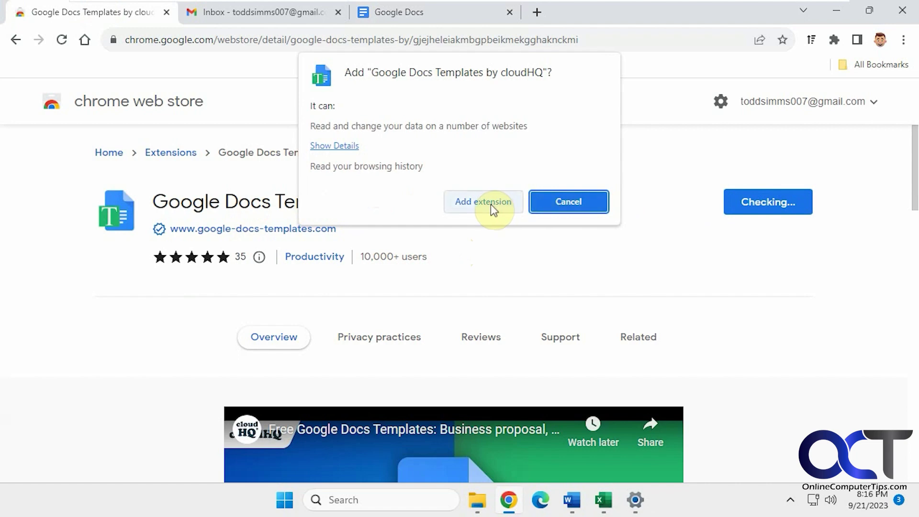
pyautogui.click(491, 205)
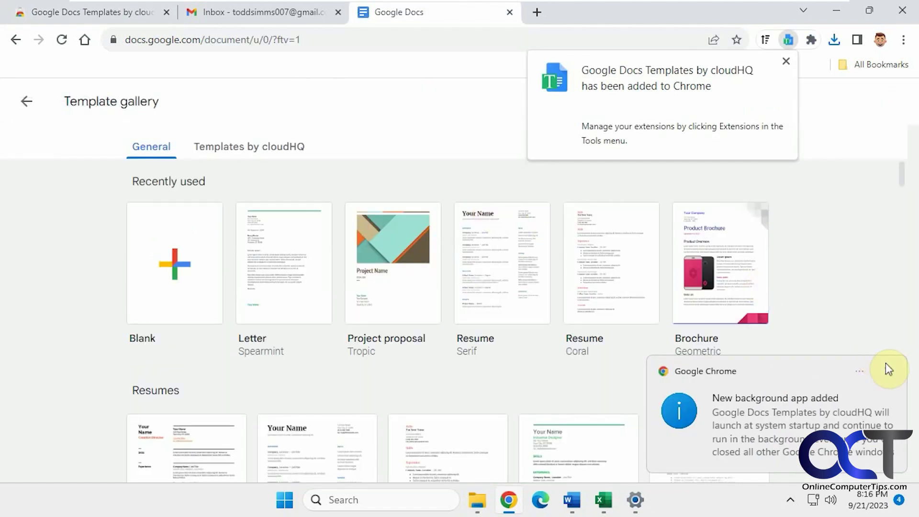
pyautogui.click(886, 370)
# Step: Pin Google Docs Templates by cloudHQ to the Chrome toolbar and return to Docs home
pyautogui.click(809, 42)
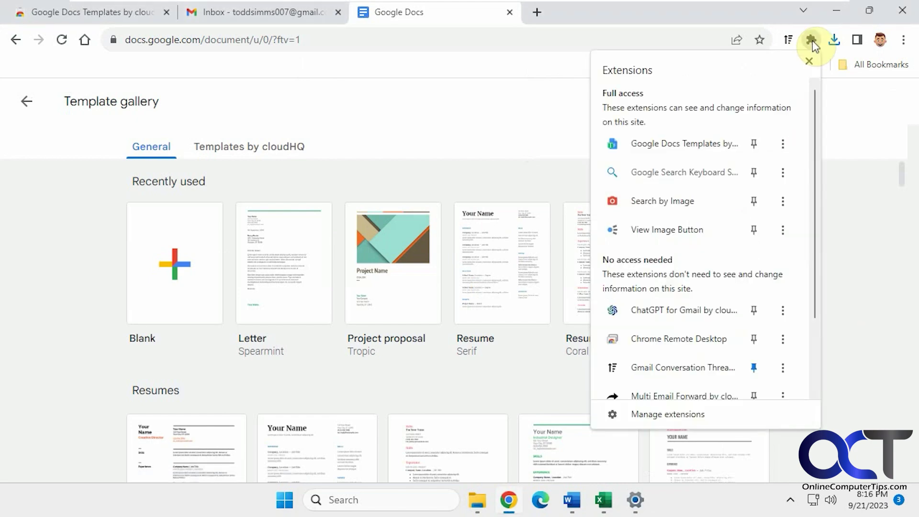
pyautogui.click(754, 144)
pyautogui.click(845, 145)
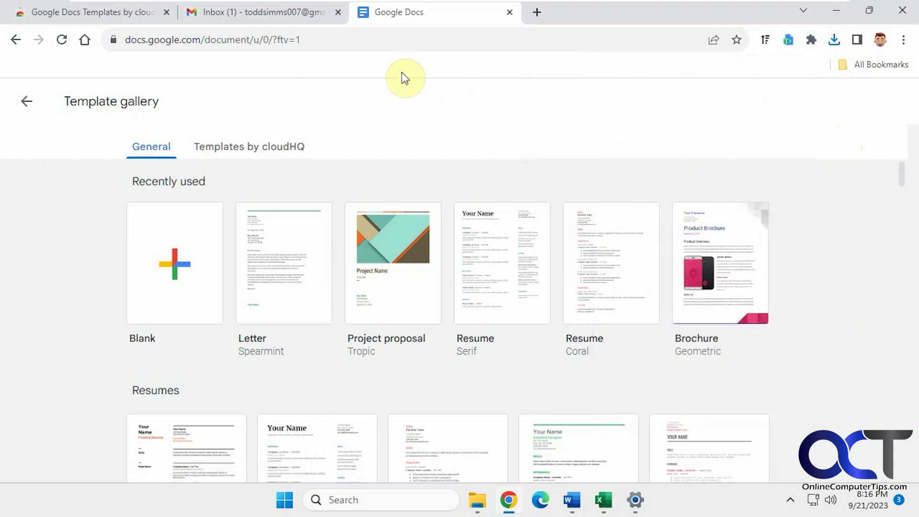
pyautogui.click(26, 101)
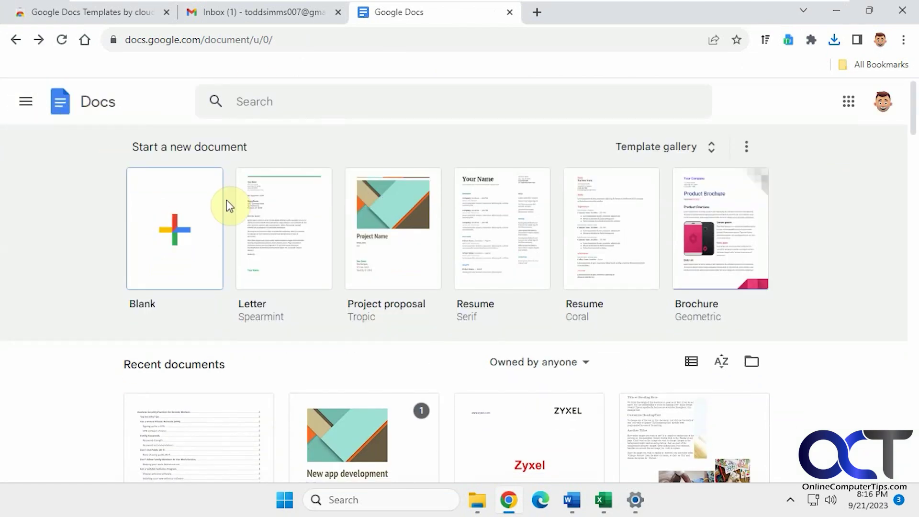
# Step: Start a blank document and show the Templates by cloudHQ collection in the gallery
pyautogui.click(177, 223)
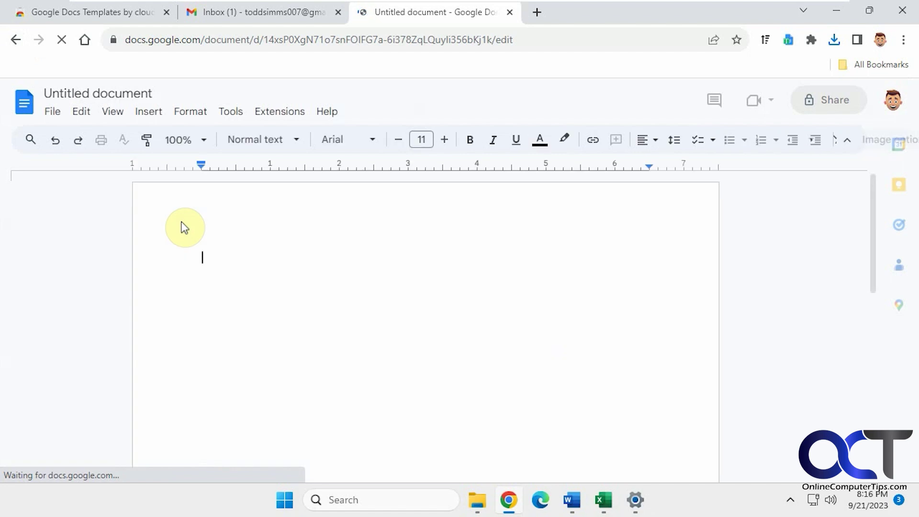
pyautogui.click(788, 40)
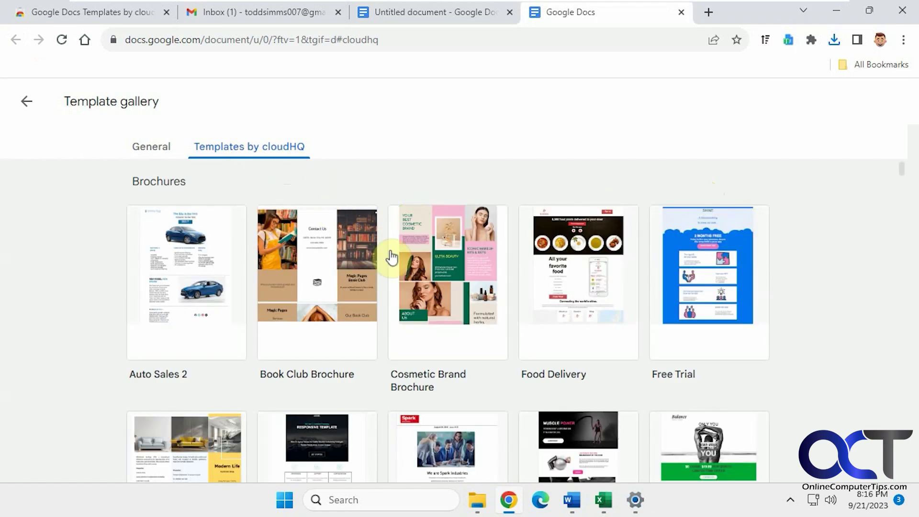
pyautogui.scroll(-4, 389, 257)
pyautogui.scroll(4, 405, 266)
pyautogui.click(153, 148)
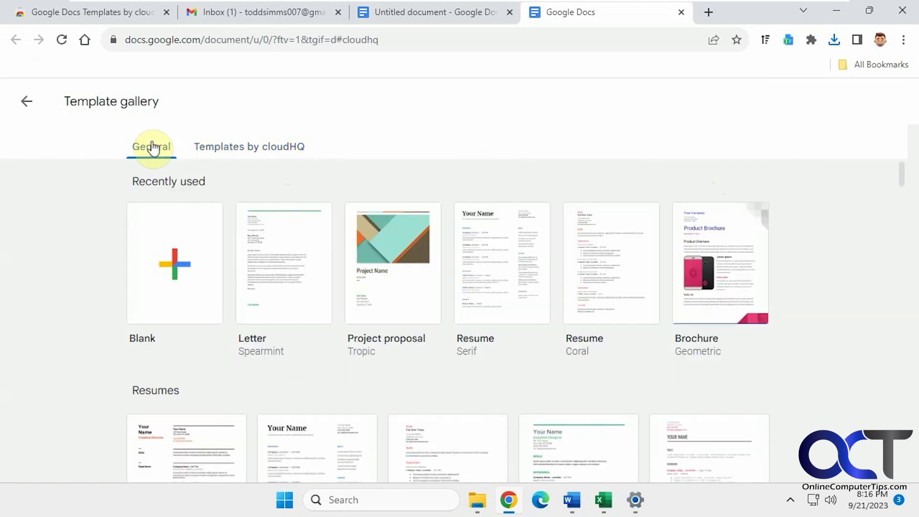
pyautogui.click(254, 150)
# Step: Scroll the cloudHQ templates past the invoices to the teacher and lesson plan templates
pyautogui.scroll(-10, 401, 272)
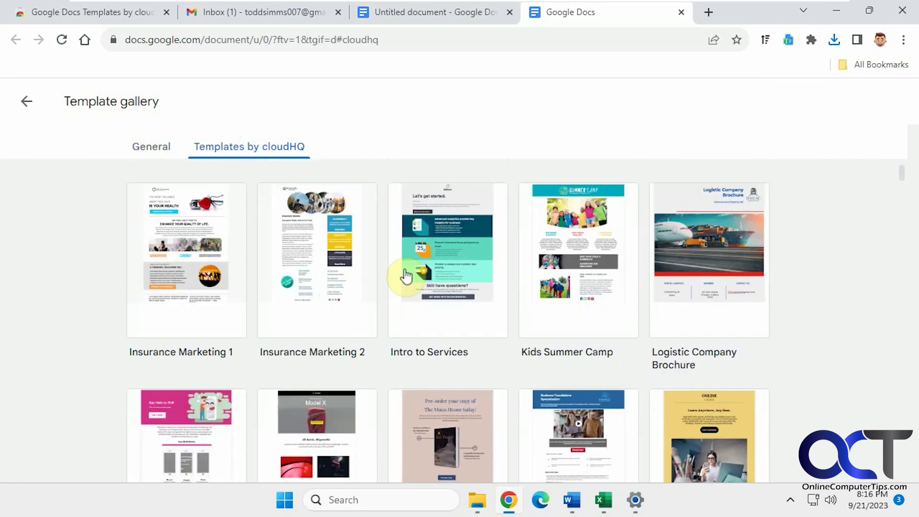
pyautogui.scroll(-15, 404, 278)
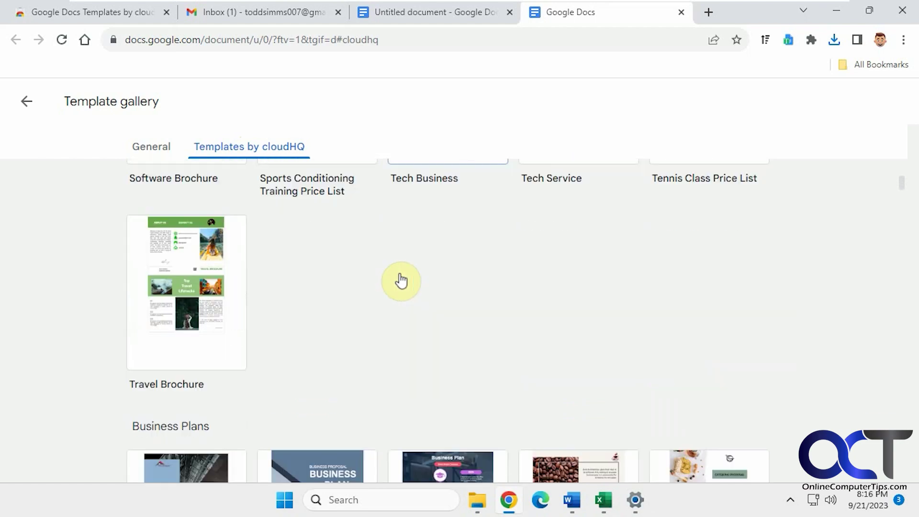
pyautogui.scroll(-15, 401, 280)
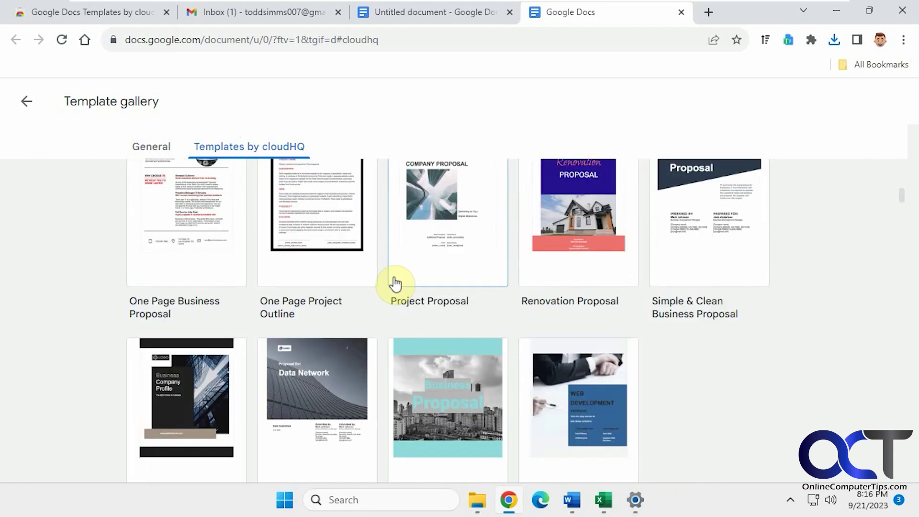
pyautogui.scroll(-12, 395, 283)
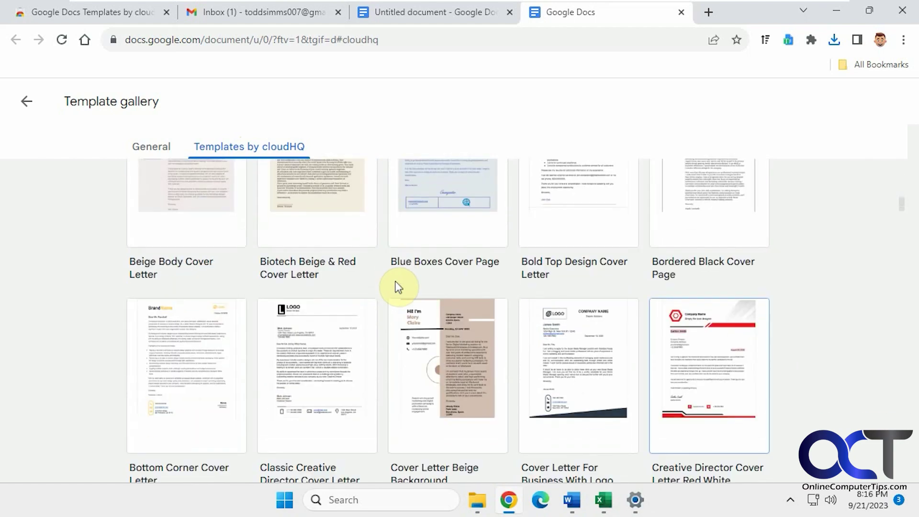
pyautogui.moveTo(901, 204); pyautogui.dragTo(914, 410)
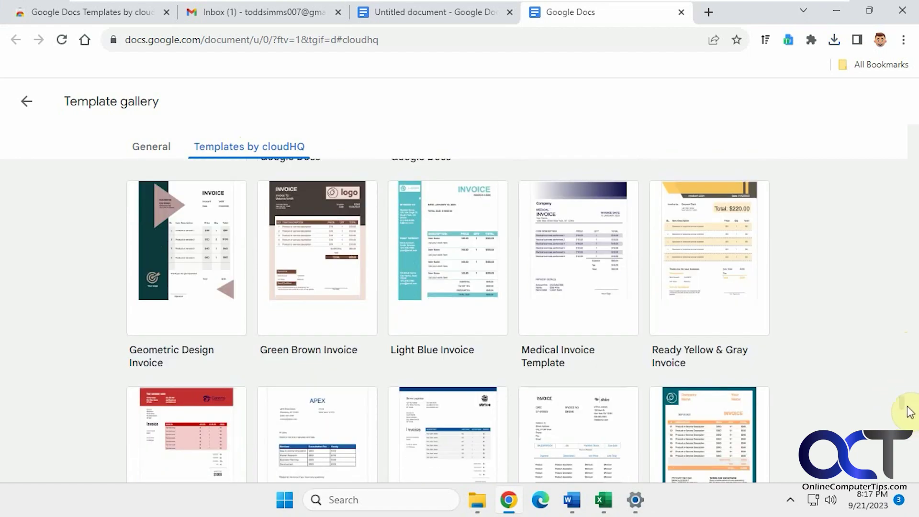
pyautogui.moveTo(909, 412)
pyautogui.mouseDown()
pyautogui.moveTo(906, 458)
pyautogui.moveTo(915, 158)
pyautogui.mouseUp()
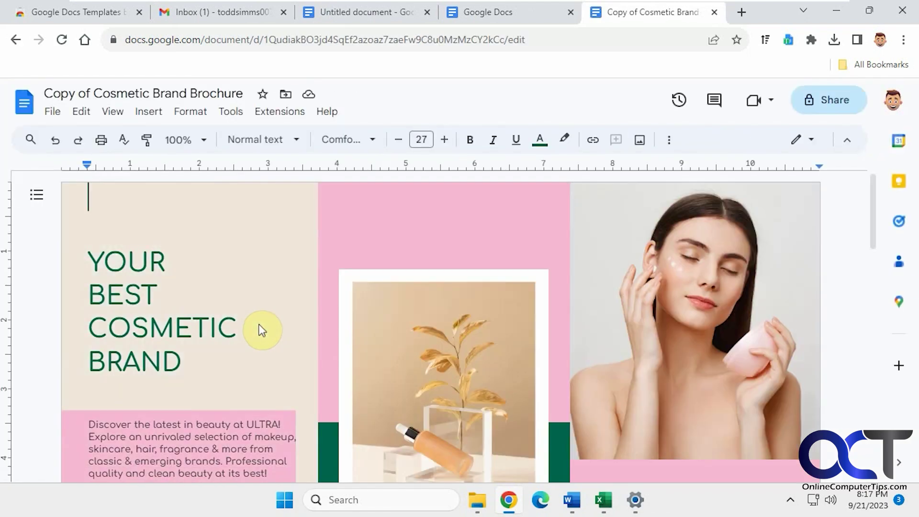
# Step: Zoom out to review both brochure pages, then return to the blank Untitled document
pyautogui.hotkey('ctrl', '-')
pyautogui.hotkey('ctrl', '-')
pyautogui.hotkey('ctrl', '-')
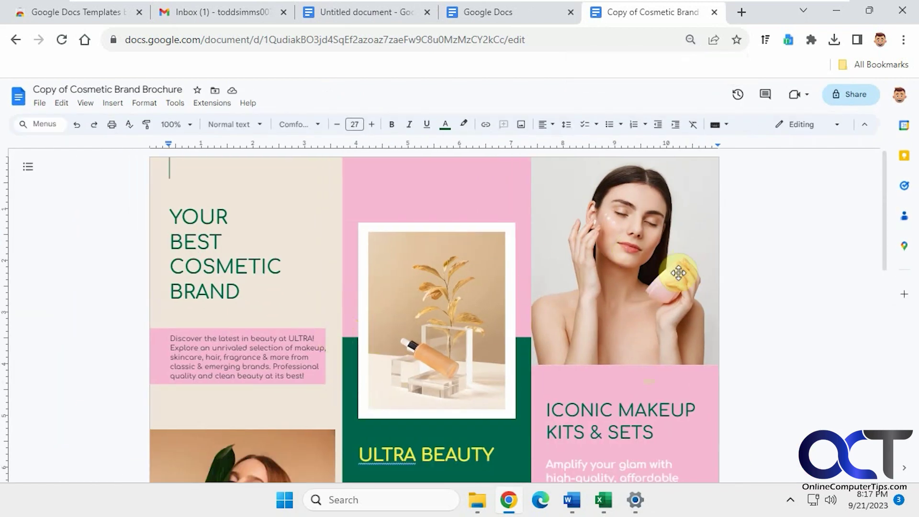
pyautogui.scroll(-15, 680, 273)
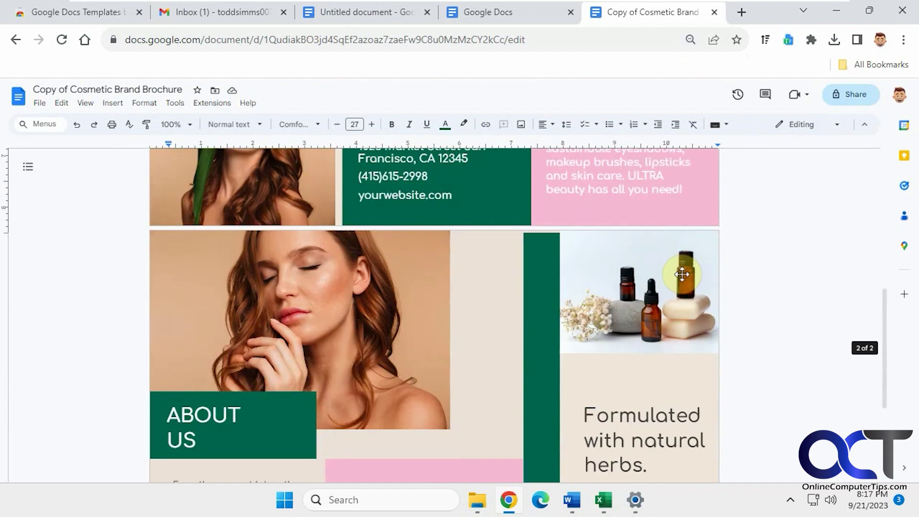
pyautogui.scroll(15, 682, 274)
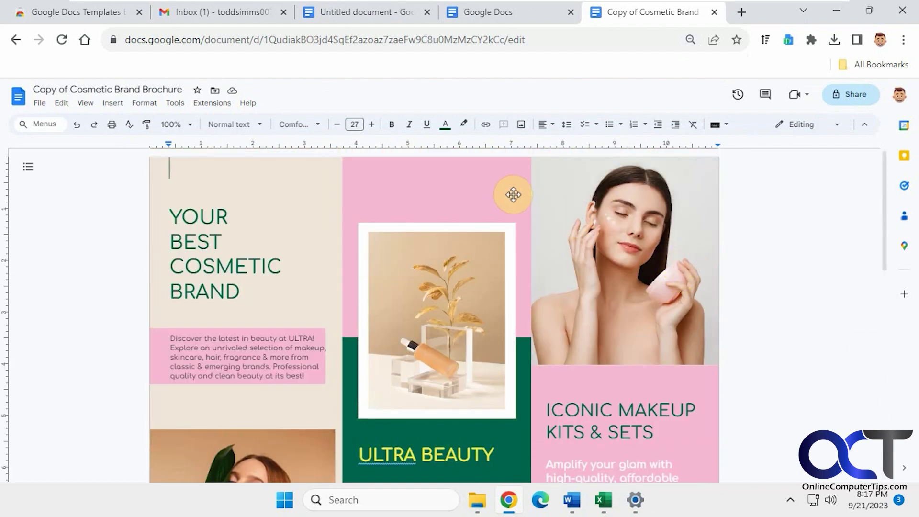
pyautogui.click(388, 14)
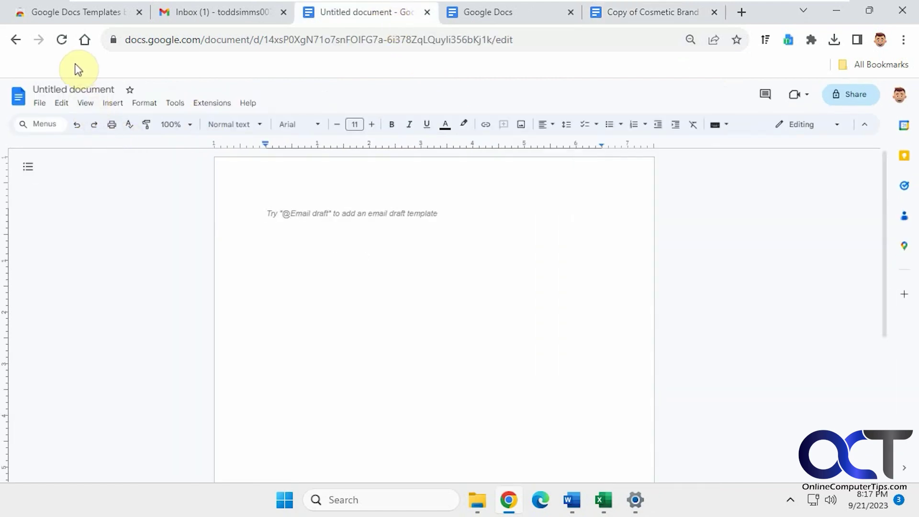
# Step: Go back to Docs home, visit the Gmail inbox, then return to the cloudHQ Web Store page
pyautogui.click(18, 40)
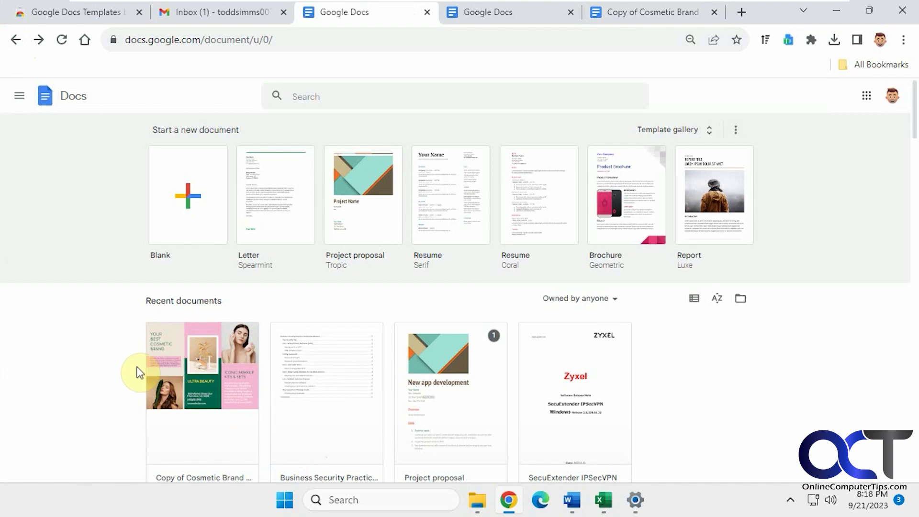
pyautogui.click(245, 14)
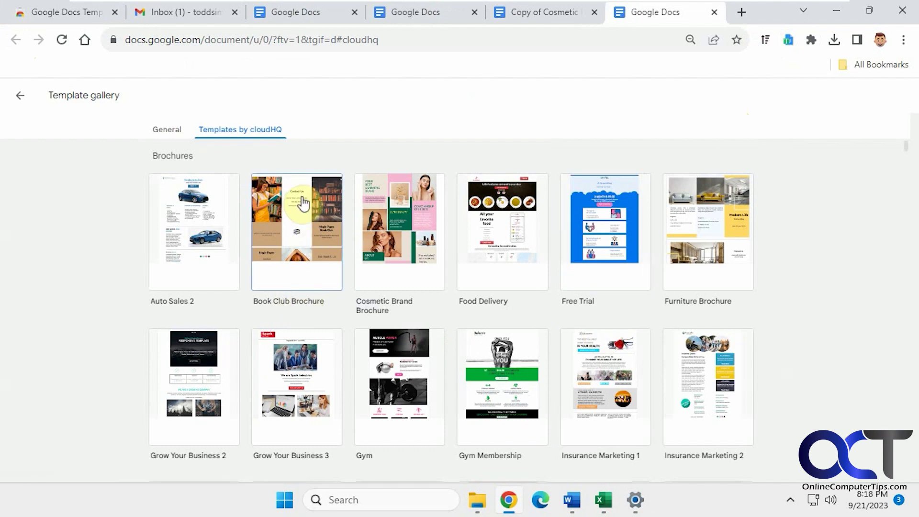
pyautogui.click(76, 13)
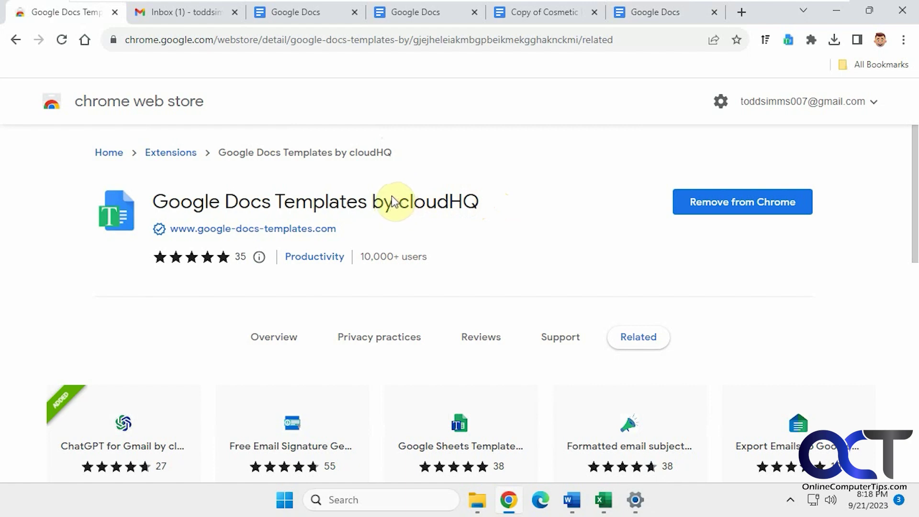
# Step: Switch to the Gmail inbox tab
pyautogui.click(209, 14)
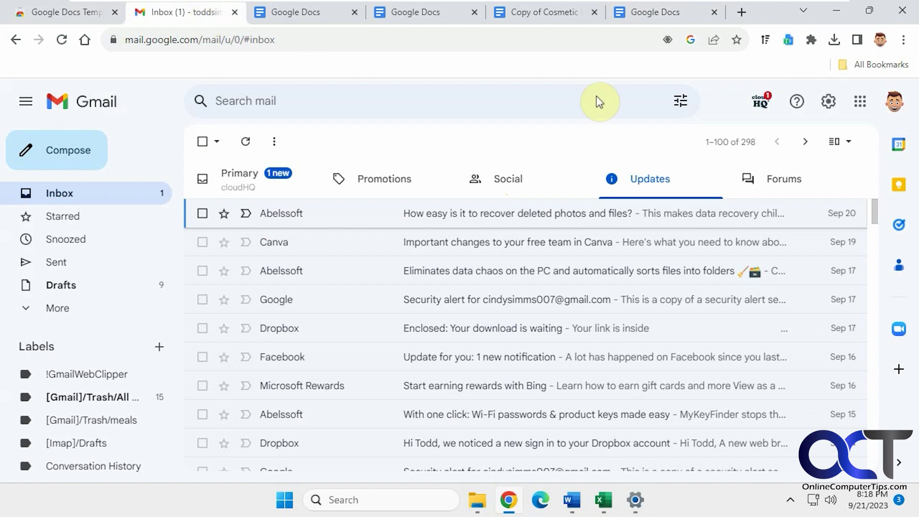
# Step: Check My cloudHQ Apps on the cloudHQ dashboard via Gmail, then return to the Web Store page
pyautogui.click(764, 106)
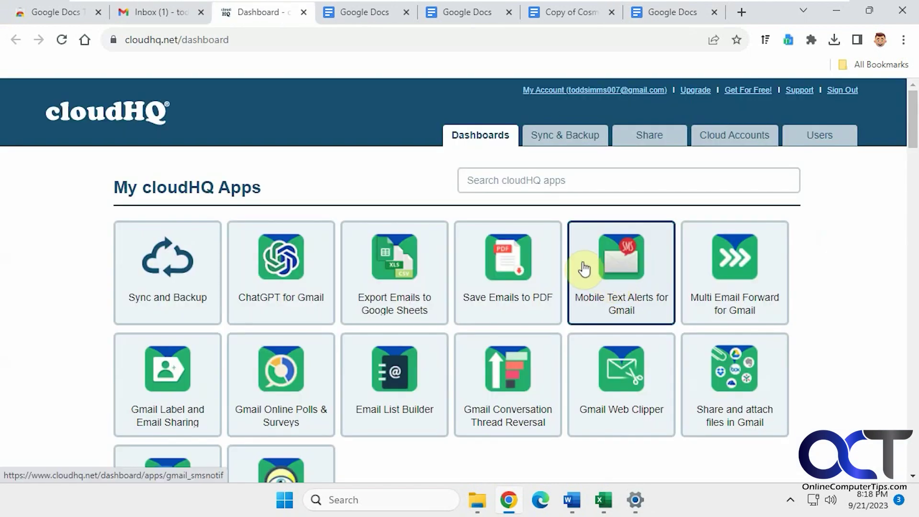
pyautogui.scroll(-15, 584, 269)
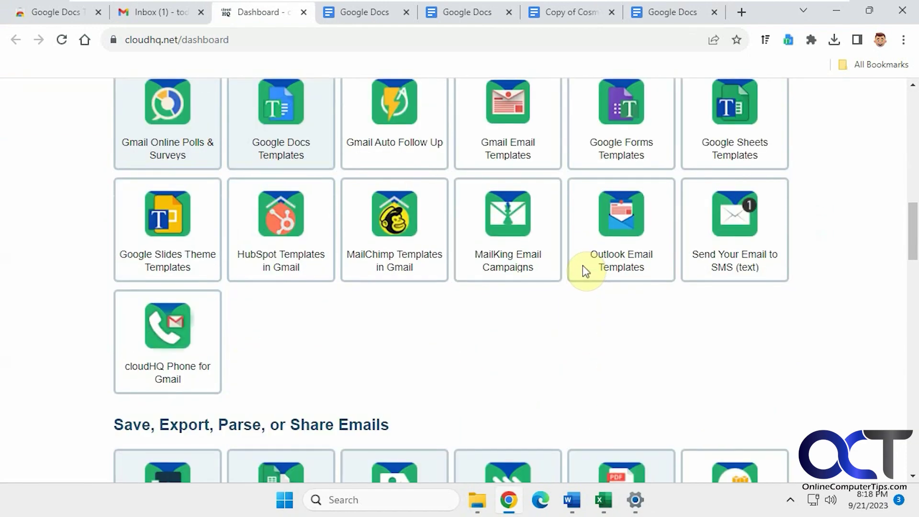
pyautogui.scroll(-4, 582, 267)
pyautogui.scroll(12, 582, 266)
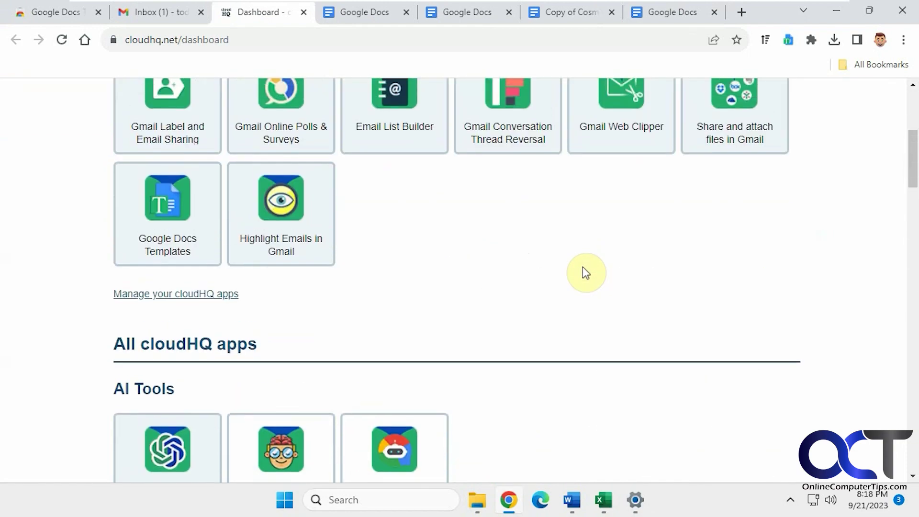
pyautogui.scroll(4, 582, 266)
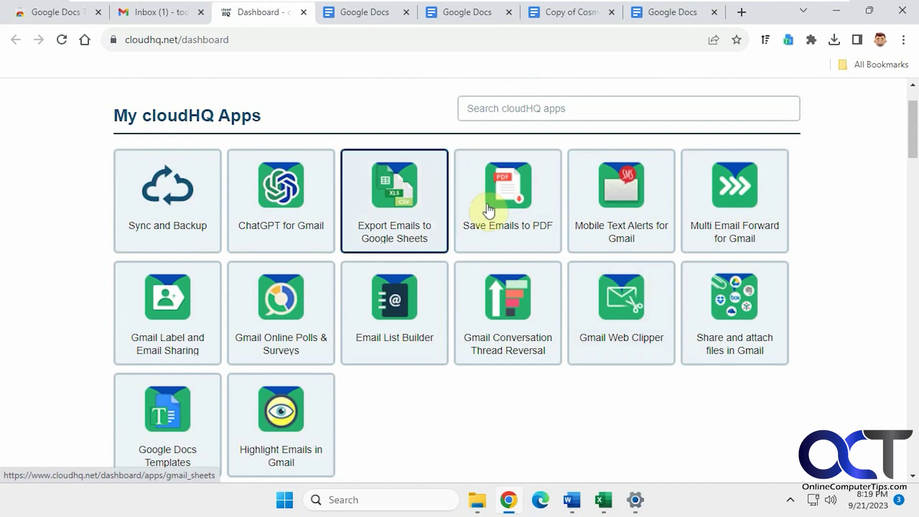
pyautogui.click(59, 12)
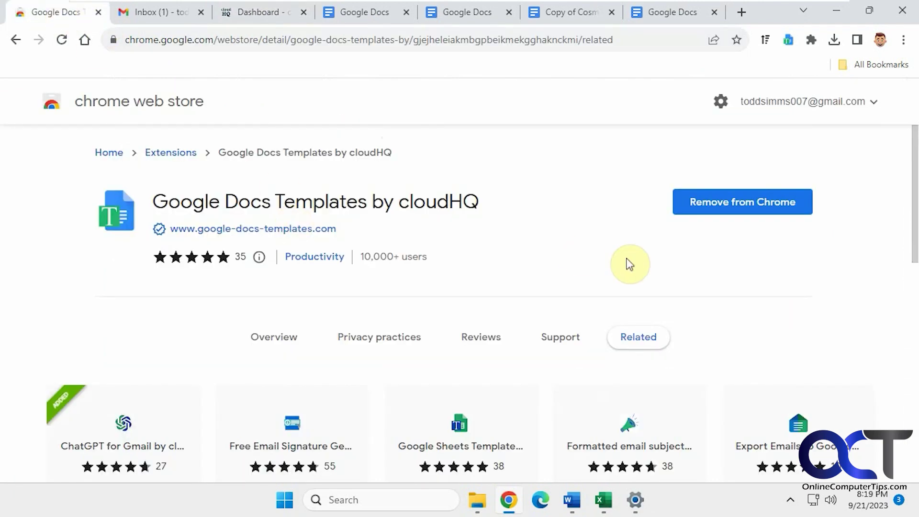